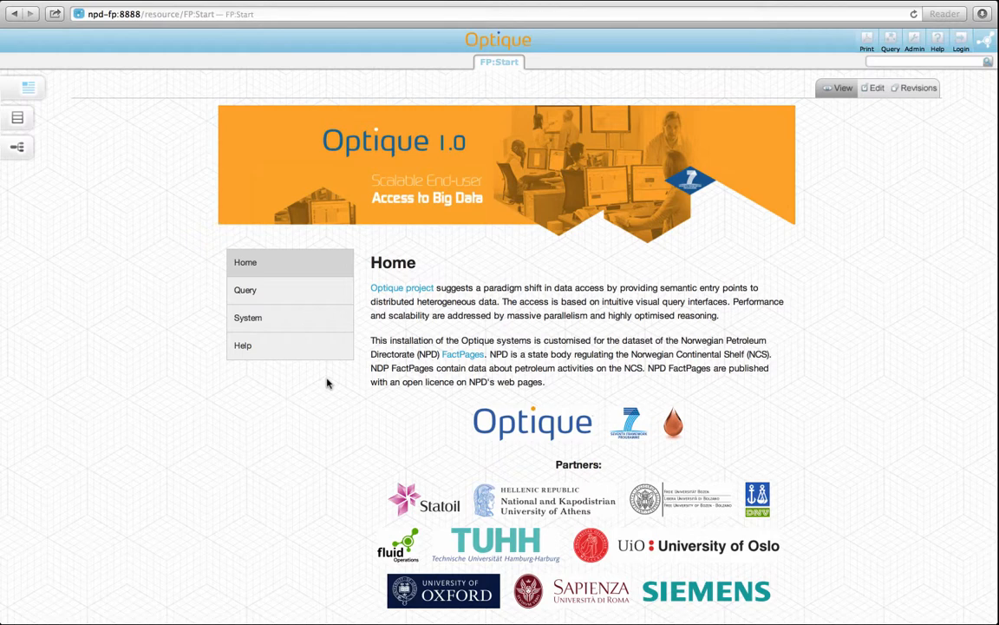
Open the Visual Query Formulation interface from the New Query page, and return to the start page.
{"action": "left_click", "coordinate": [322, 300]}
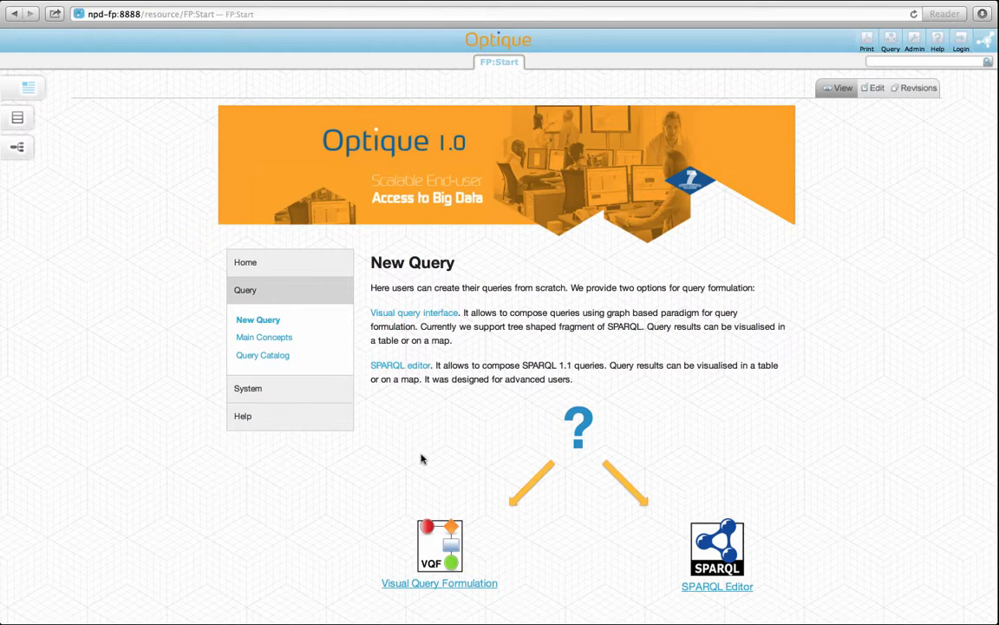
{"action": "left_click", "coordinate": [434, 584]}
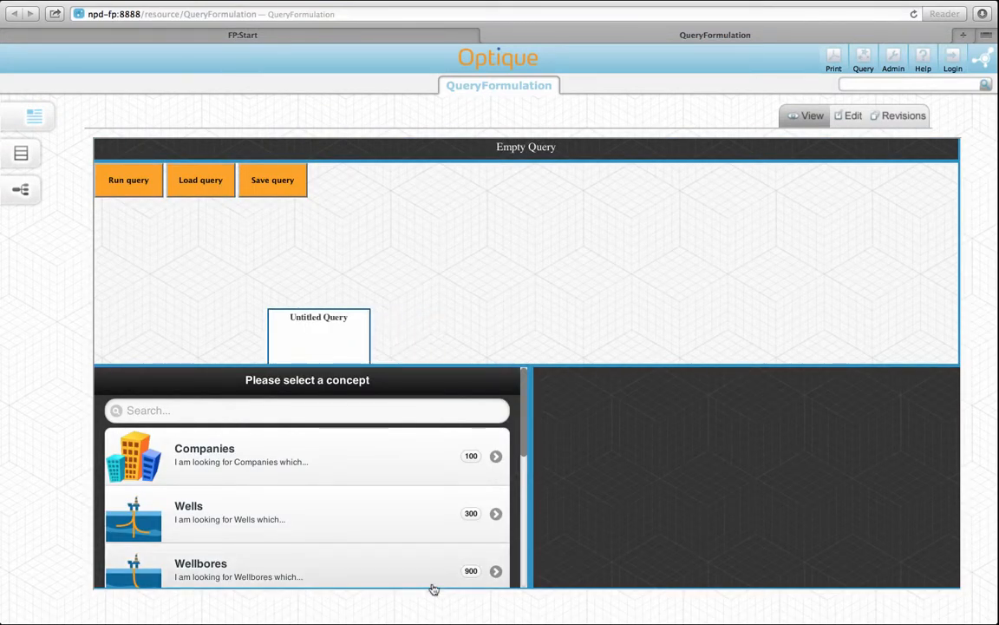
{"action": "key", "text": "ctrl+shift+Tab"}
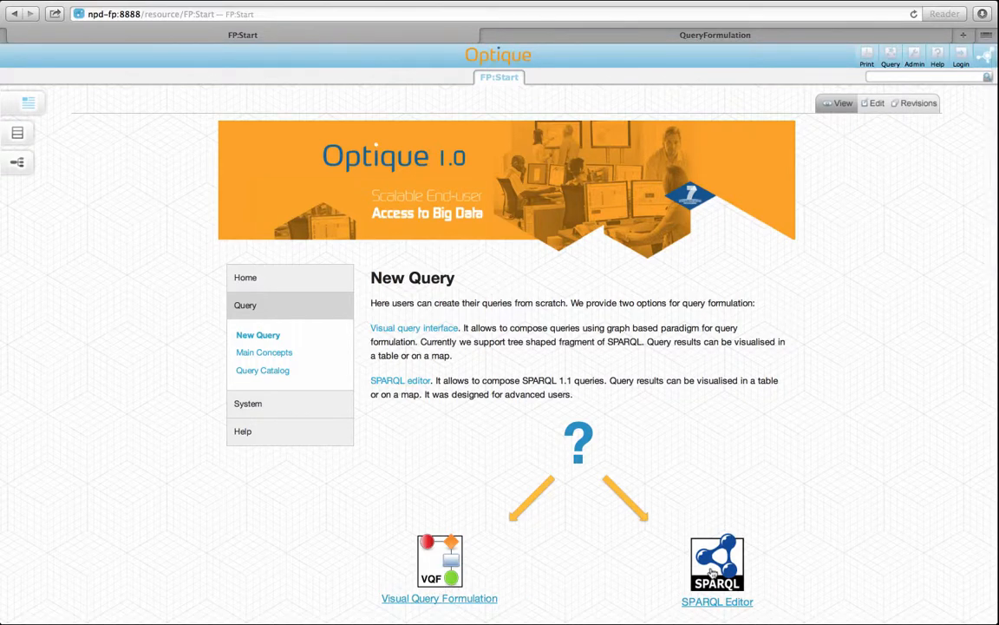
Open the SPARQL Editor and examine its default query, prefix declarations and available chart types.
{"action": "left_click", "coordinate": [713, 570]}
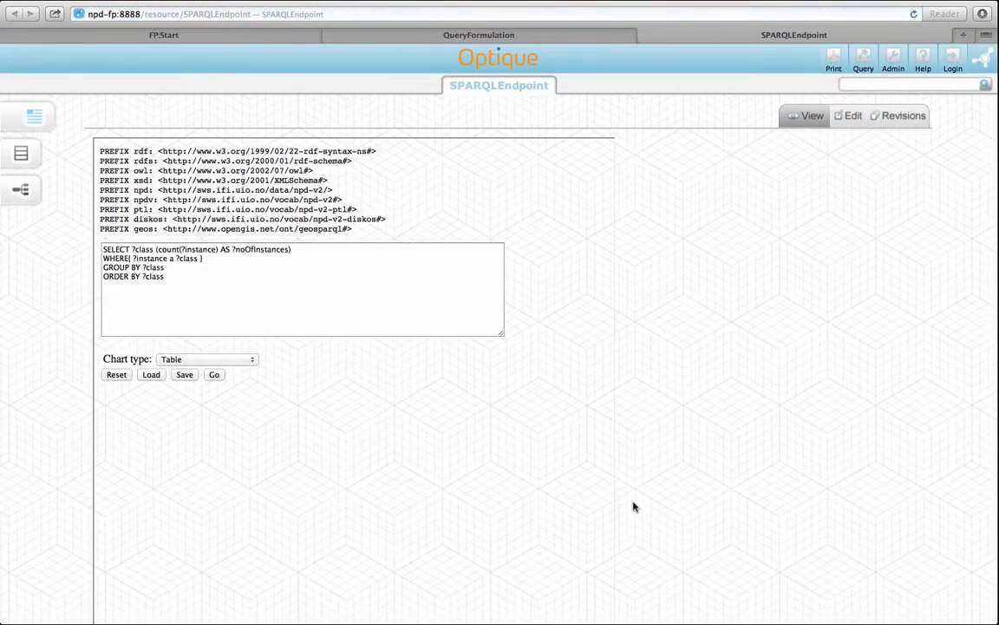
{"action": "scroll", "coordinate": [194, 191], "scroll_direction": "up", "scroll_amount": 5}
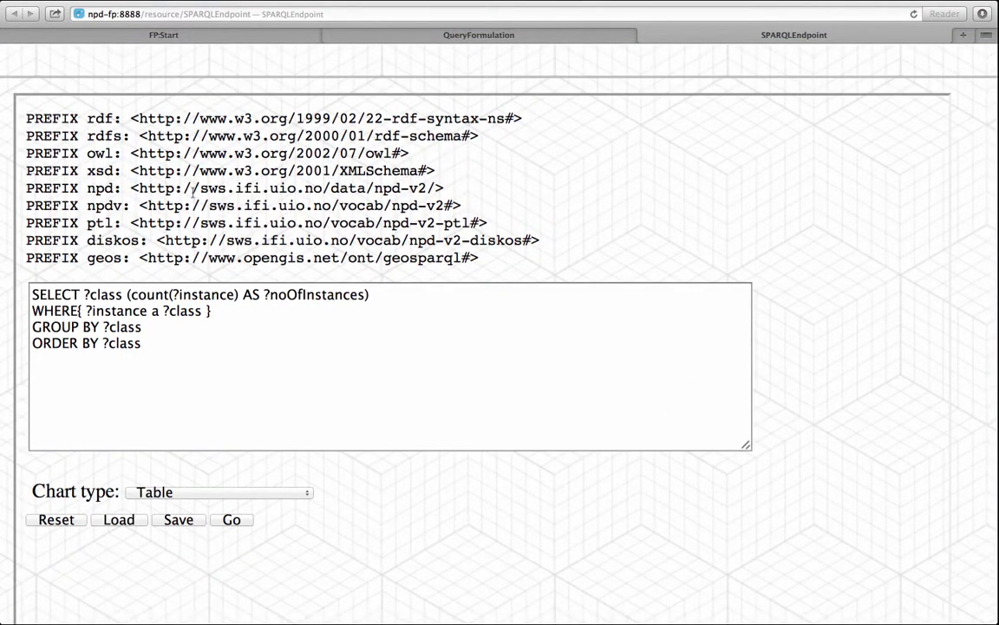
{"action": "left_click_drag", "start_coordinate": [162, 345], "coordinate": [33, 290]}
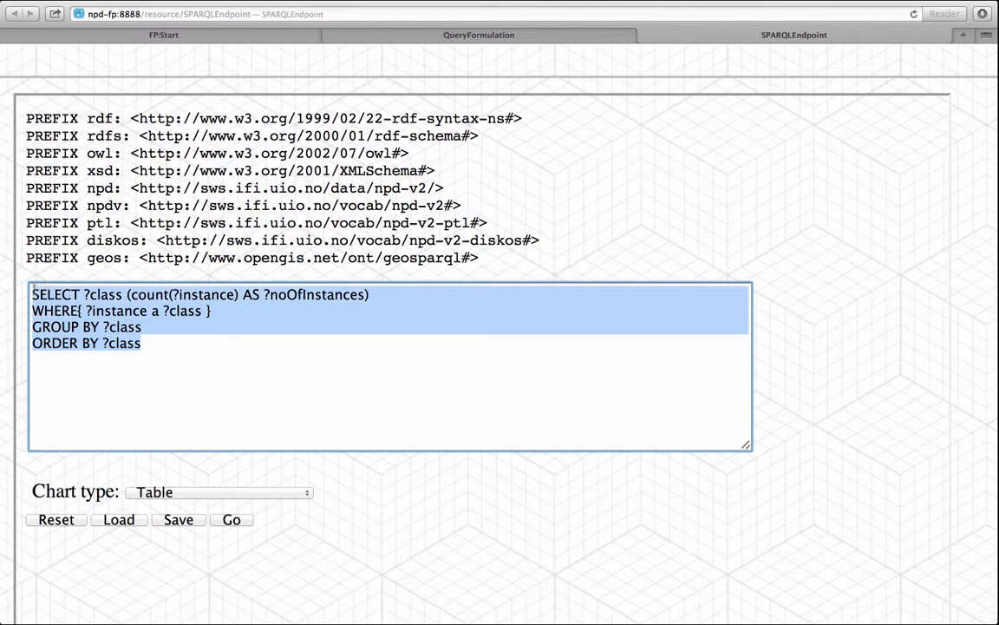
{"action": "left_click_drag", "start_coordinate": [23, 108], "coordinate": [28, 265]}
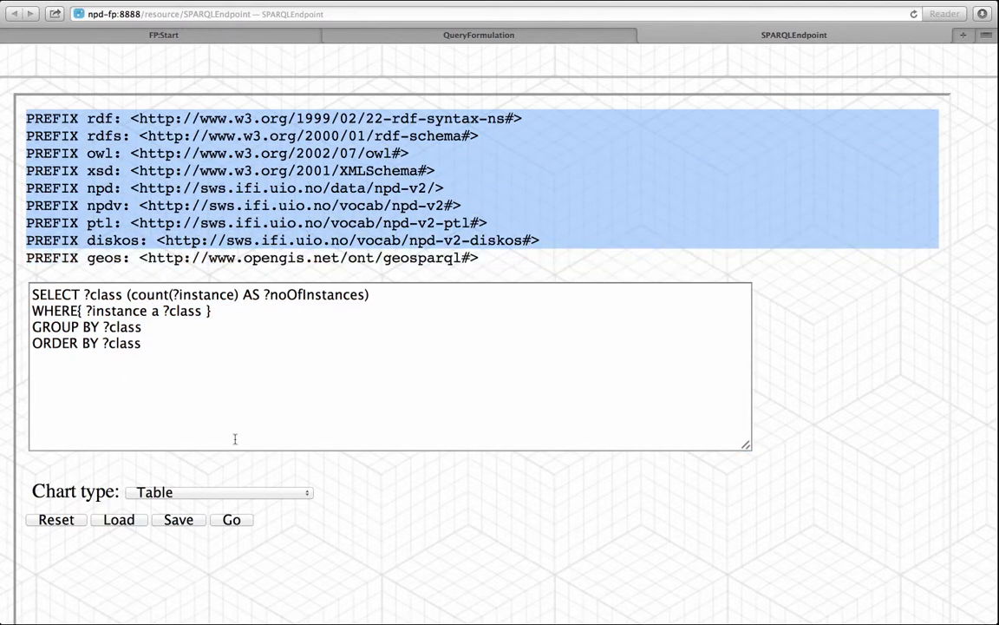
{"action": "left_click", "coordinate": [242, 493]}
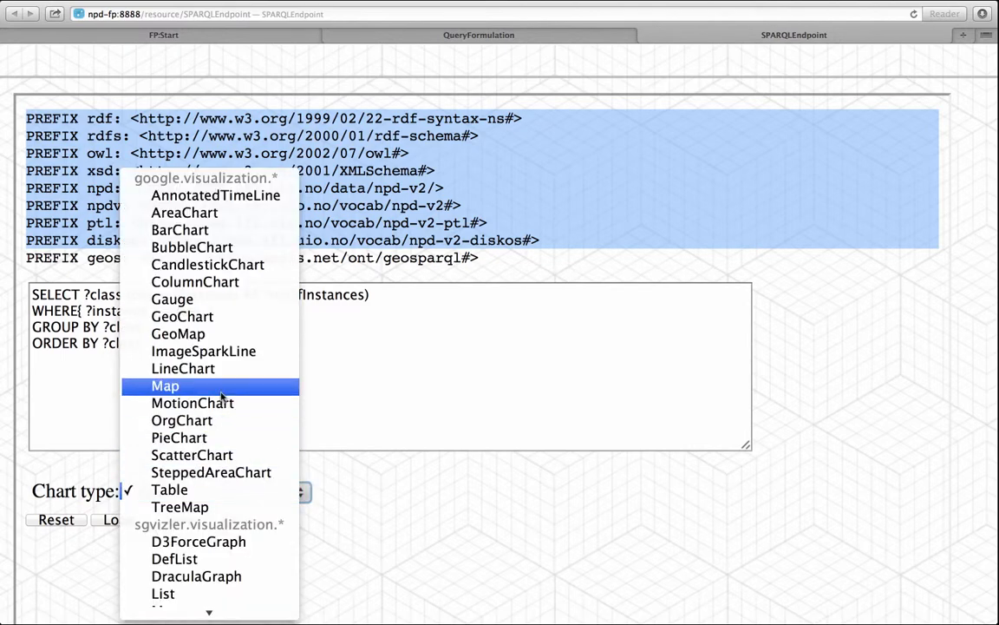
Replace the default SPARQL query with one selecting ?name of npdv:OnshoreFacility features with geos:asWKT geometry.
{"action": "left_click", "coordinate": [321, 333]}
{"action": "key", "text": "super+a"}
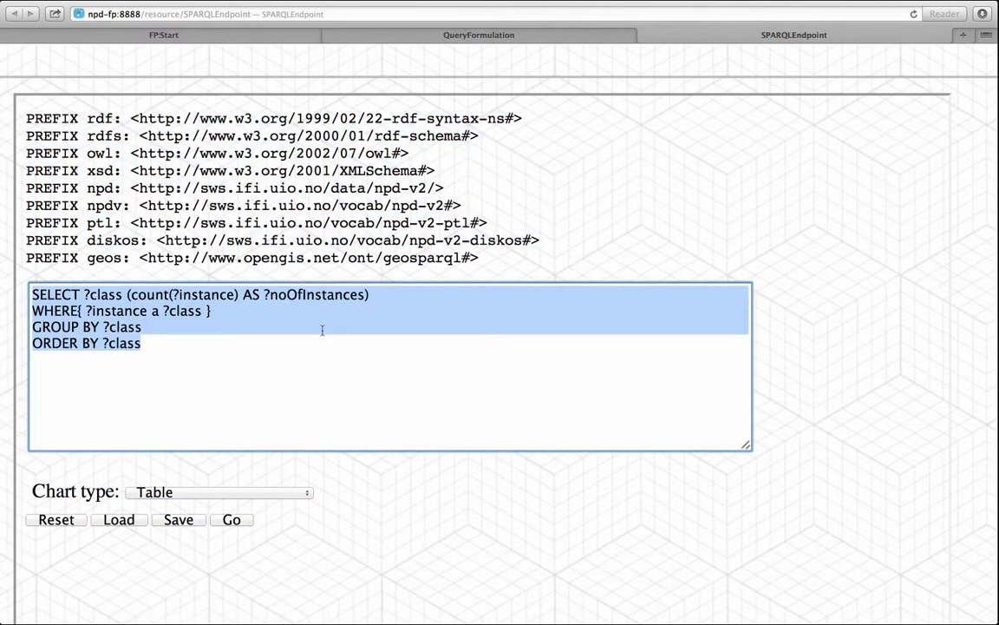
{"action": "type", "text": "SELECT ?name {  ?featureID a npdv:OnshoreFacility ; \tnpdv:name ?name .  ?geometryID npdv:hasGeometryFeature| \tnpdv:hasGeographyFeature ?featureID ; \tgeos:asWKT ?WKT . }"}
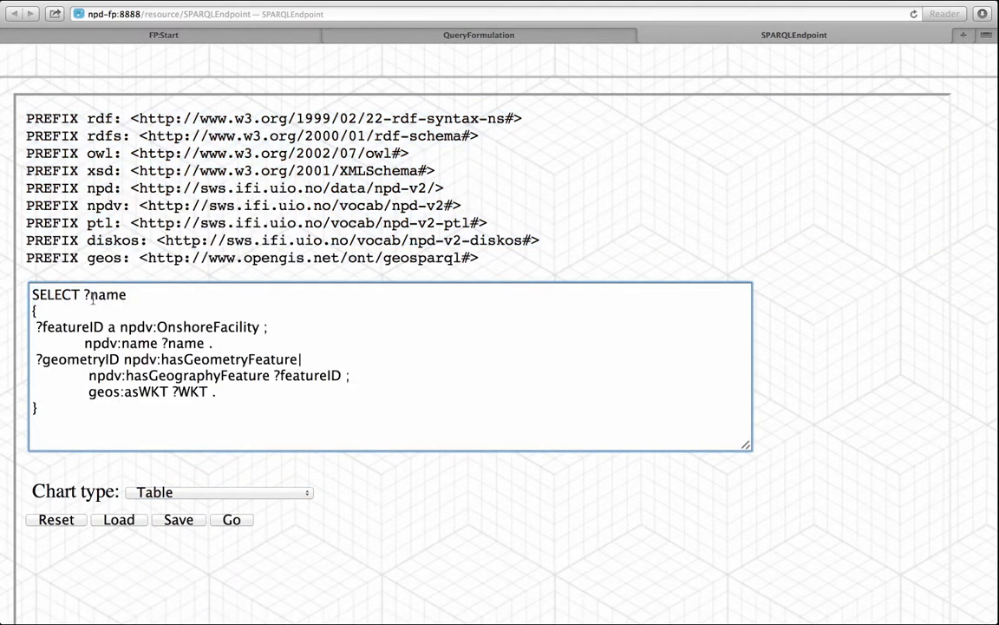
{"action": "left_click_drag", "start_coordinate": [83, 295], "coordinate": [258, 327]}
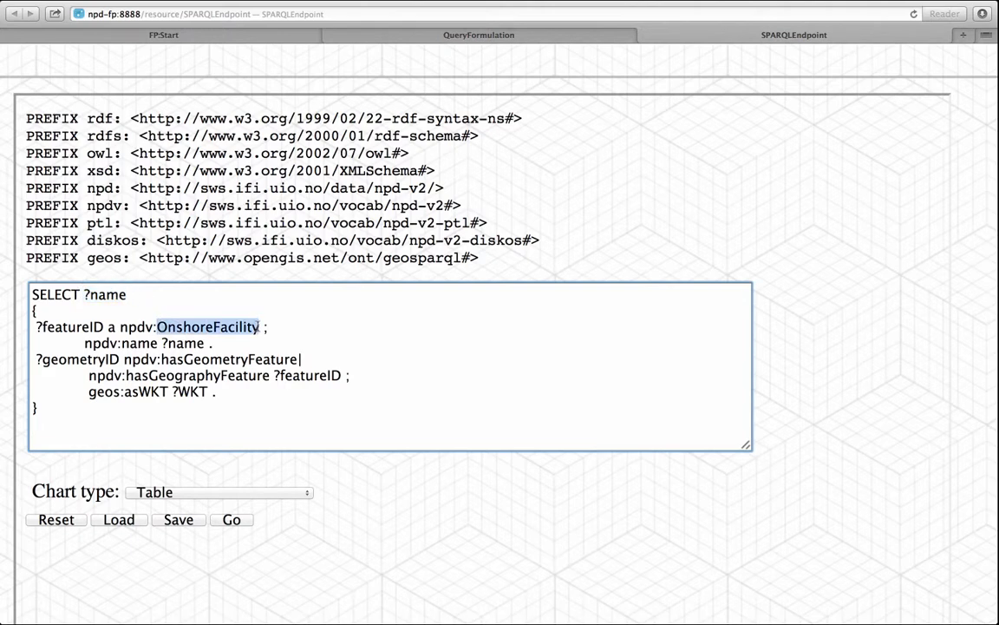
Run the onshore facility query with the Table chart type and look through the resulting names.
{"action": "left_click", "coordinate": [270, 495]}
{"action": "left_click", "coordinate": [271, 499]}
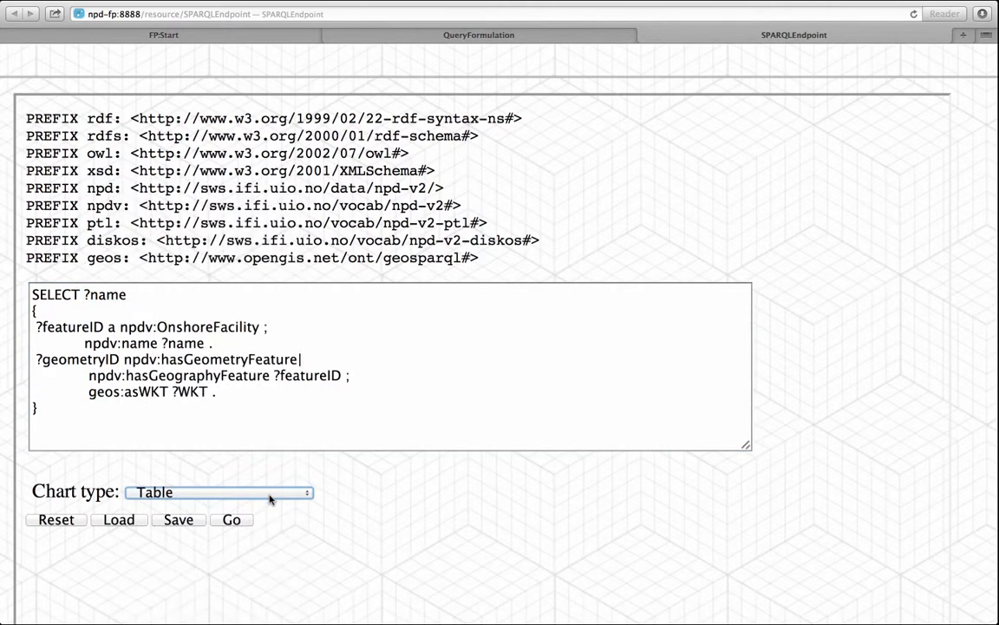
{"action": "left_click", "coordinate": [230, 519]}
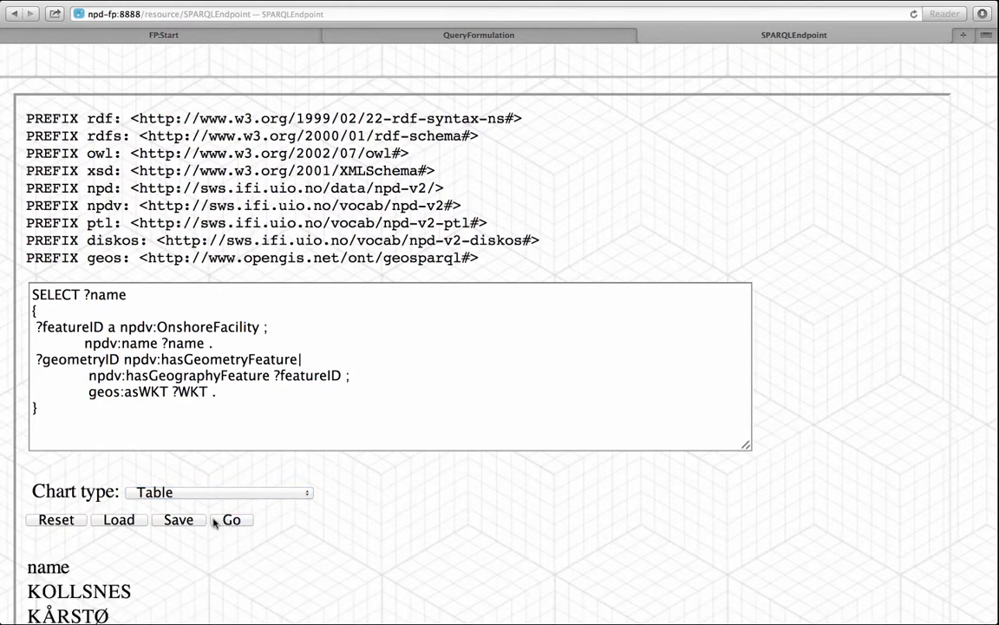
{"action": "scroll", "coordinate": [15, 529], "scroll_direction": "down", "scroll_amount": 5}
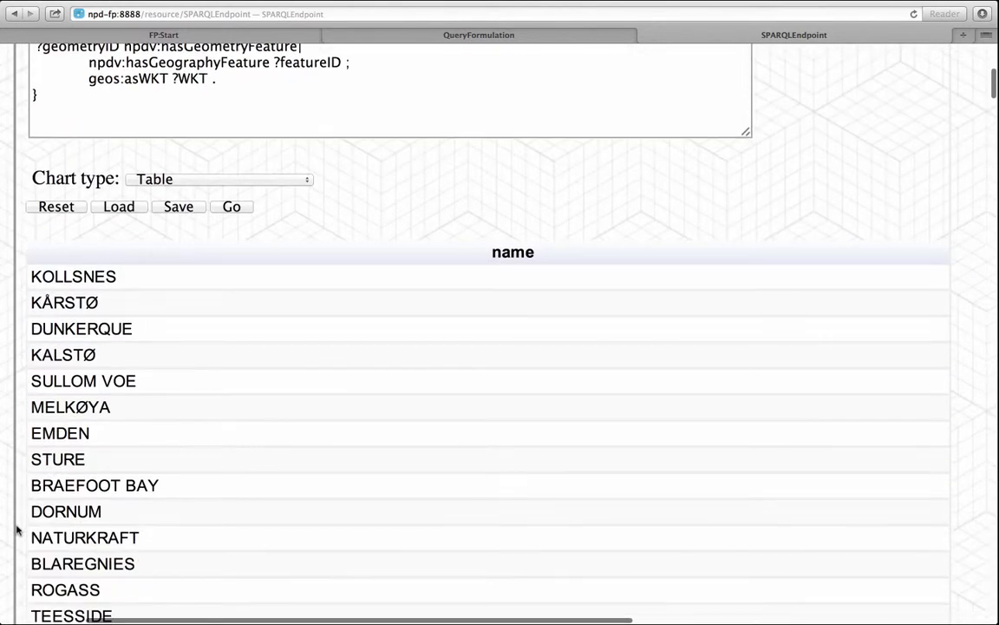
{"action": "scroll", "coordinate": [16, 528], "scroll_direction": "down", "scroll_amount": 5}
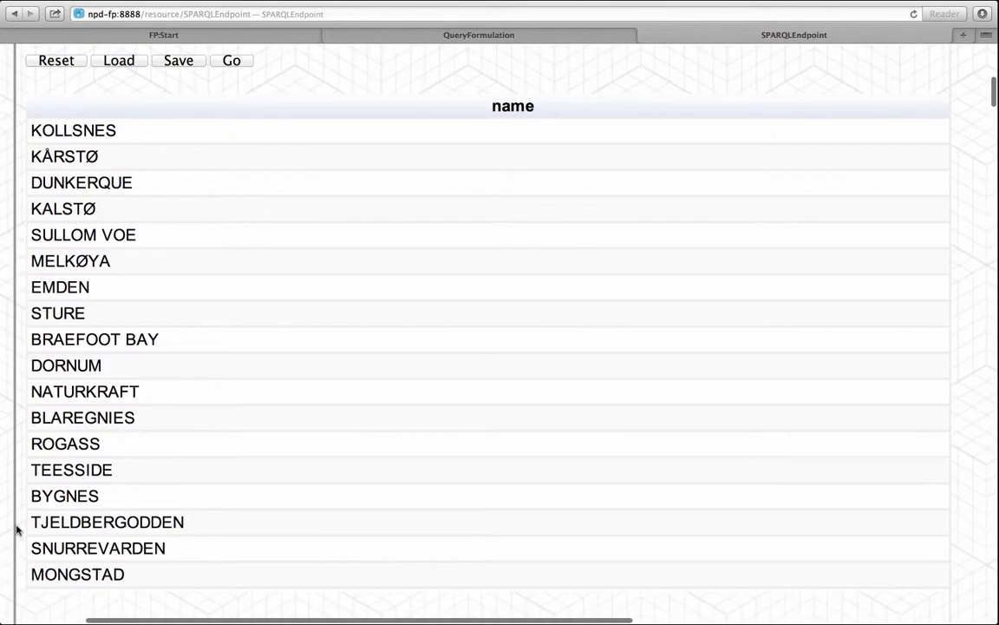
Open Main Concepts from the start page and filter the concepts by the Financial category.
{"action": "key", "text": "ctrl+Tab"}
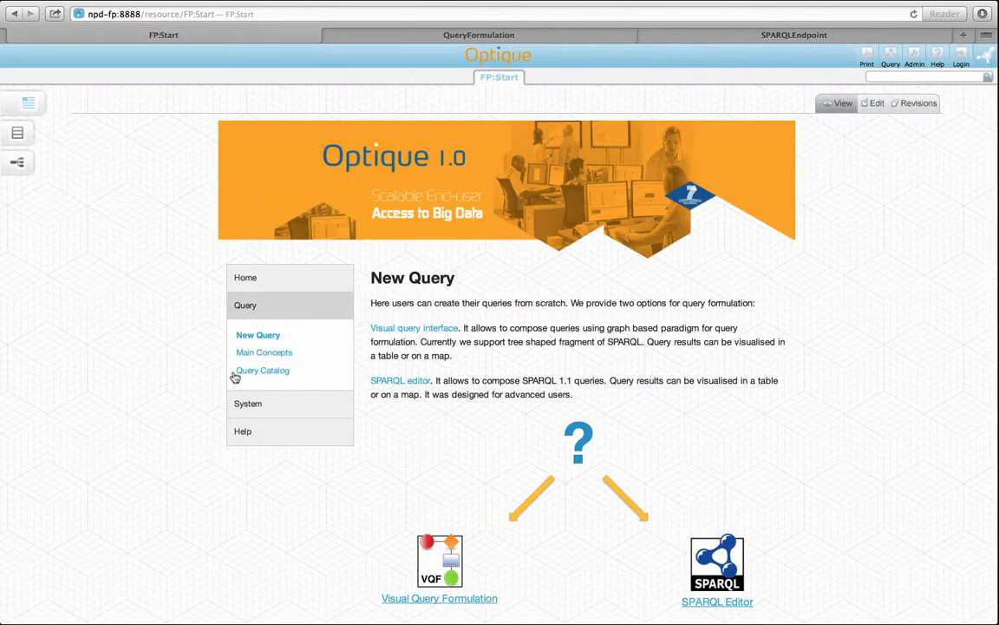
{"action": "left_click", "coordinate": [294, 357]}
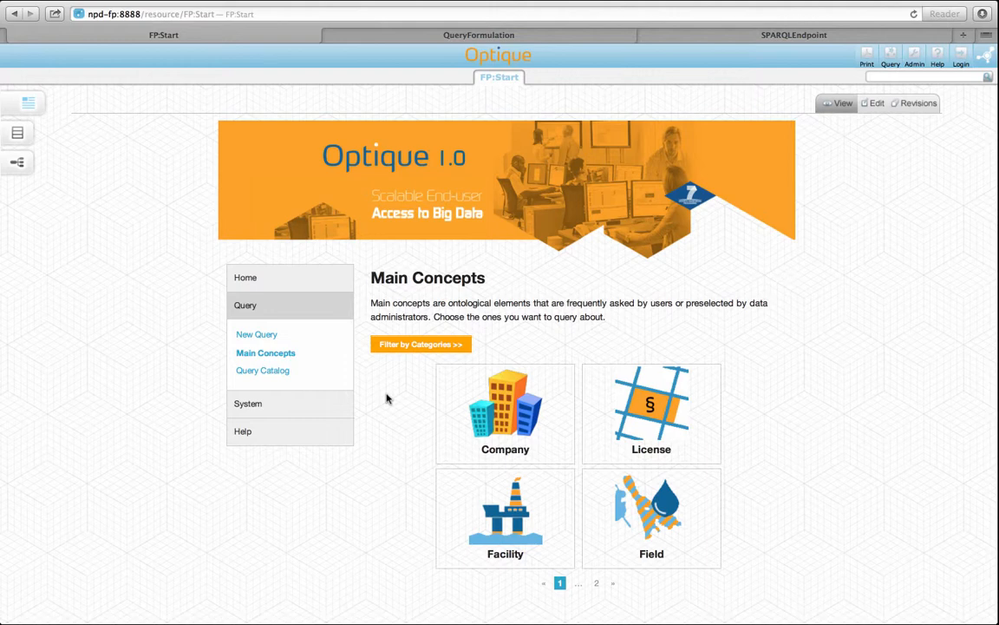
{"action": "left_click", "coordinate": [415, 345]}
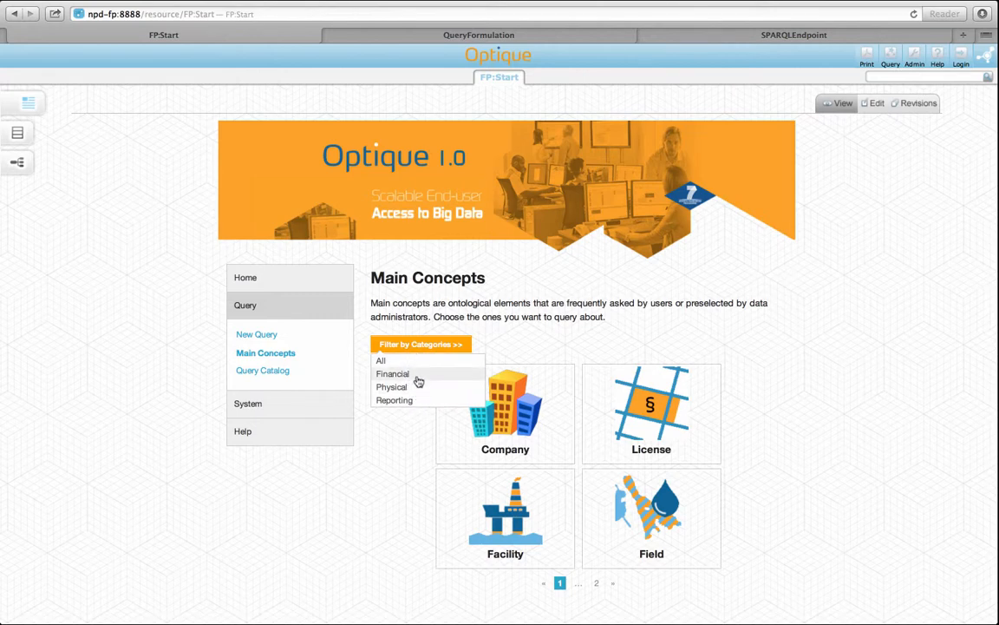
{"action": "left_click", "coordinate": [417, 379]}
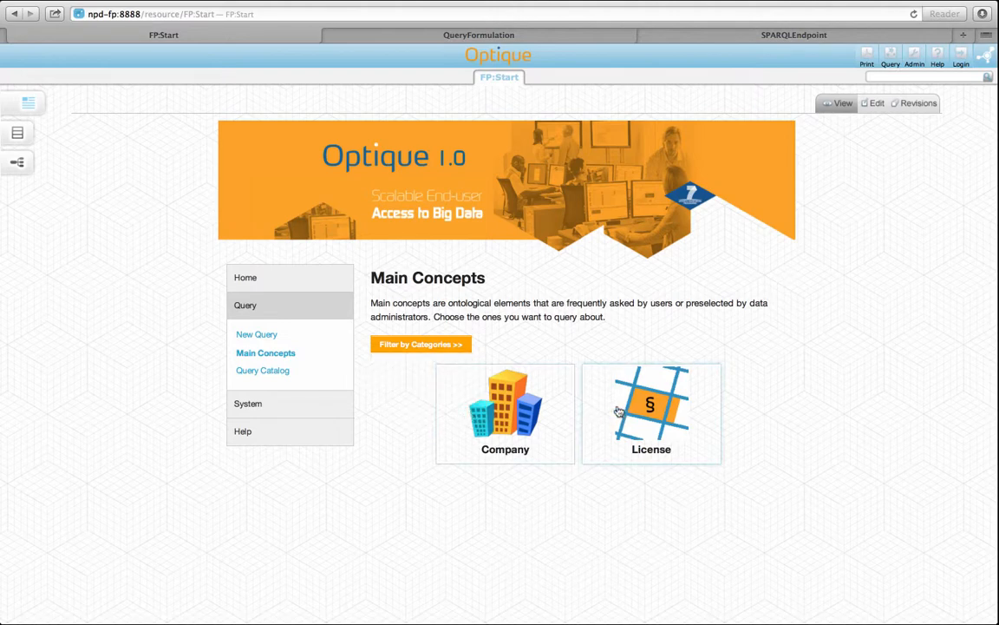
Filter the main concepts by the Physical category and open the visual query for Field.
{"action": "mouse_move", "coordinate": [449, 348]}
{"action": "left_click", "coordinate": [422, 390]}
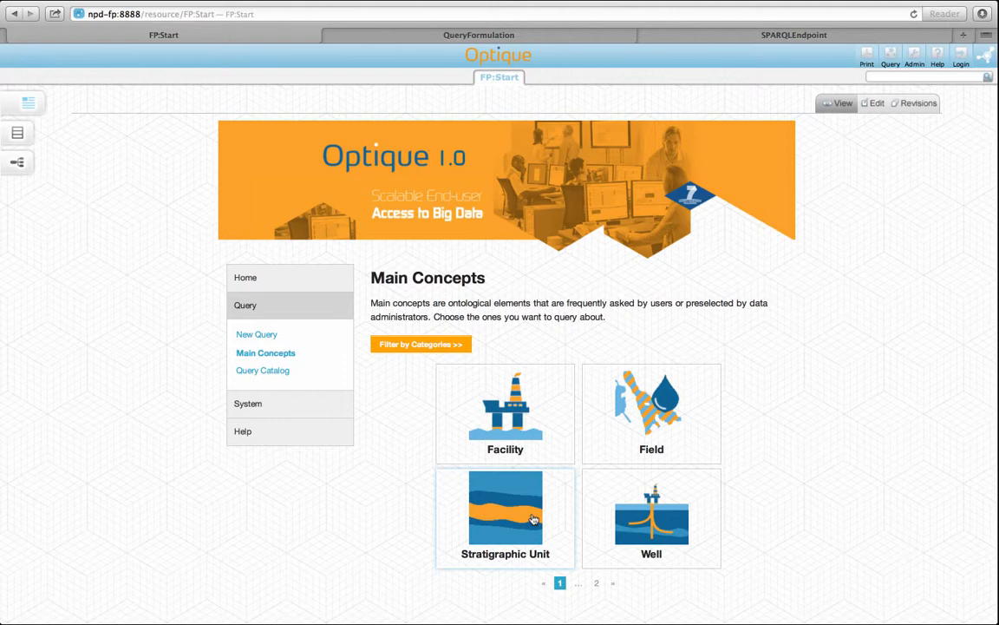
{"action": "left_click", "coordinate": [631, 435]}
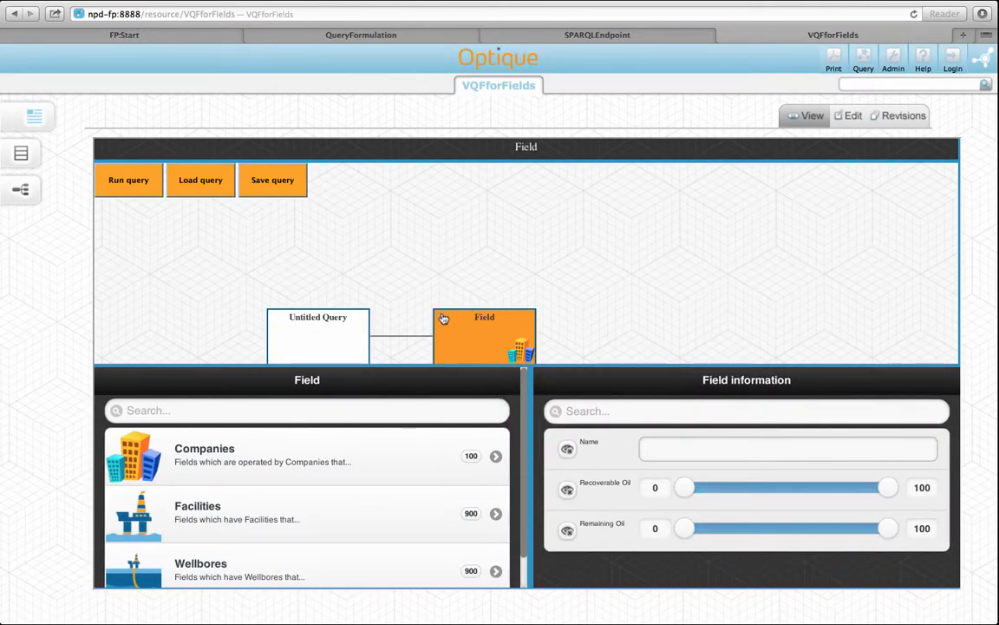
On page 2 of the Query Catalog, execute the All onshore facilities query with Table output.
{"action": "key", "text": "ctrl+Tab"}
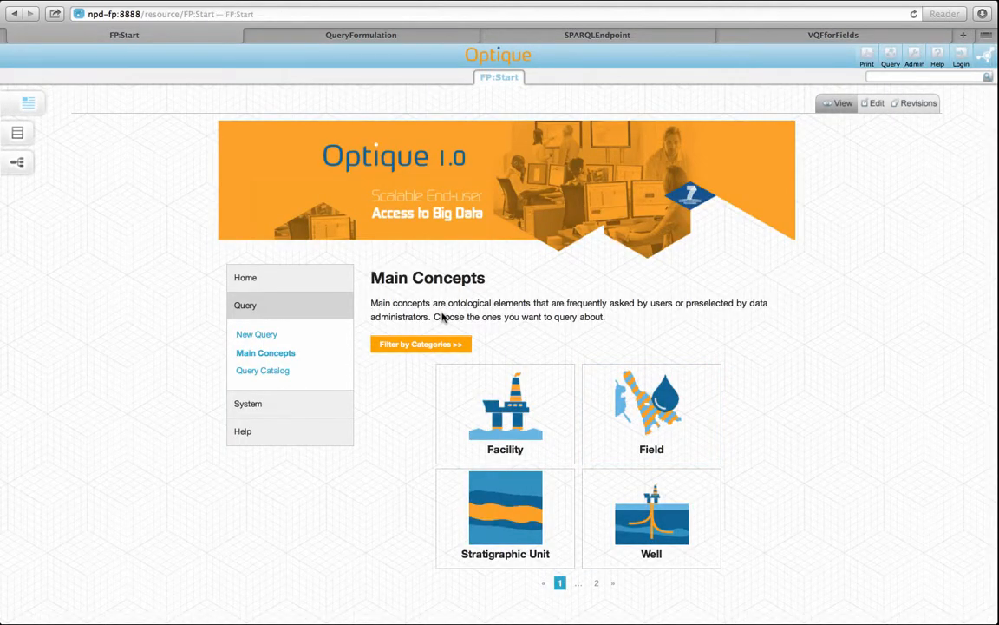
{"action": "left_click", "coordinate": [310, 374]}
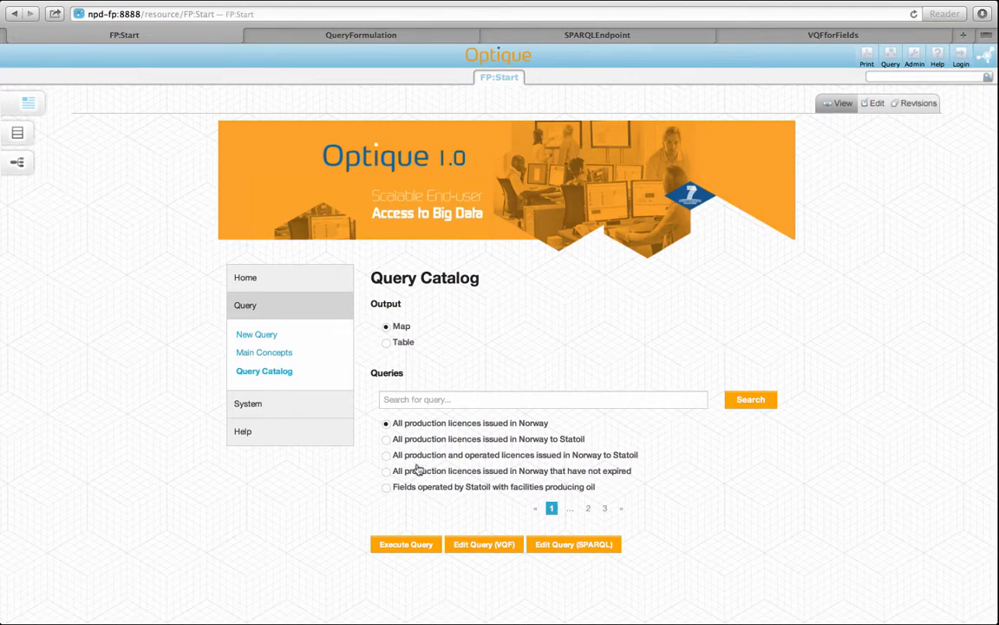
{"action": "left_click", "coordinate": [589, 508]}
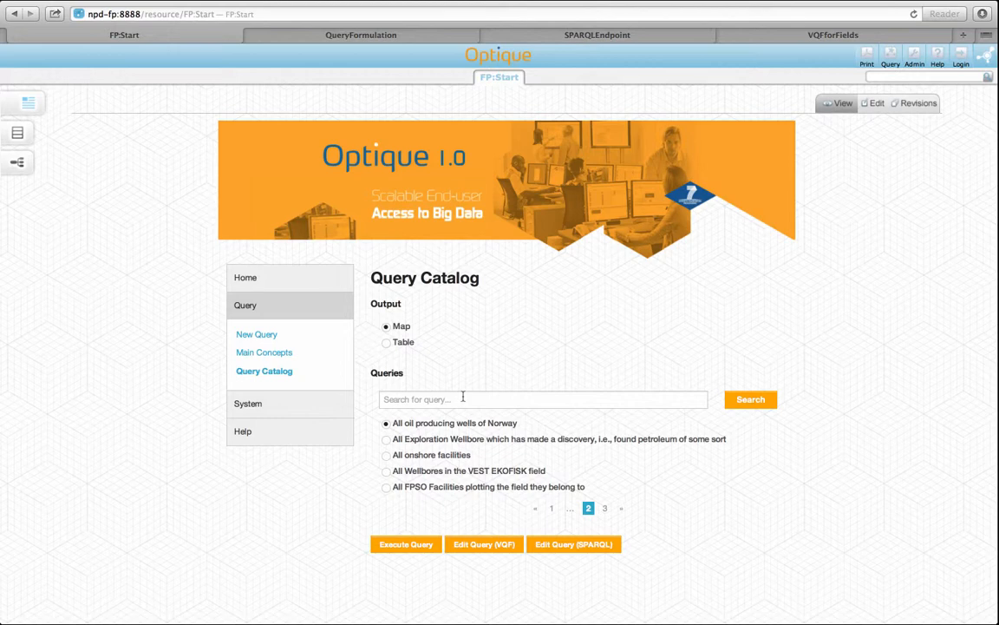
{"action": "left_click", "coordinate": [387, 456]}
{"action": "left_click", "coordinate": [387, 327]}
{"action": "left_click", "coordinate": [407, 546]}
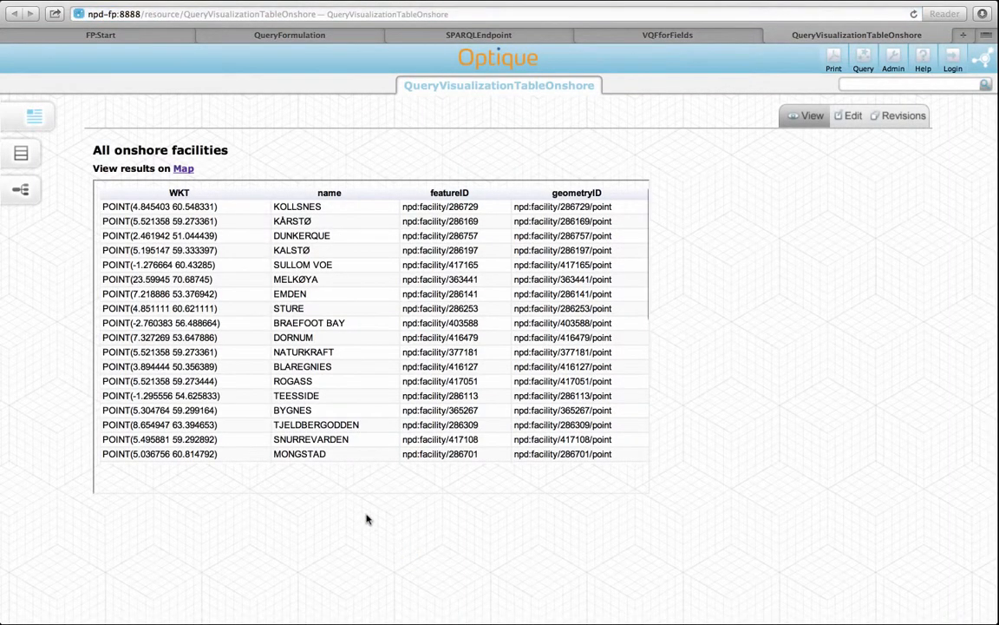
Show the onshore facilities results on the map and inspect the facilities around the North Sea up close.
{"action": "left_click", "coordinate": [183, 170]}
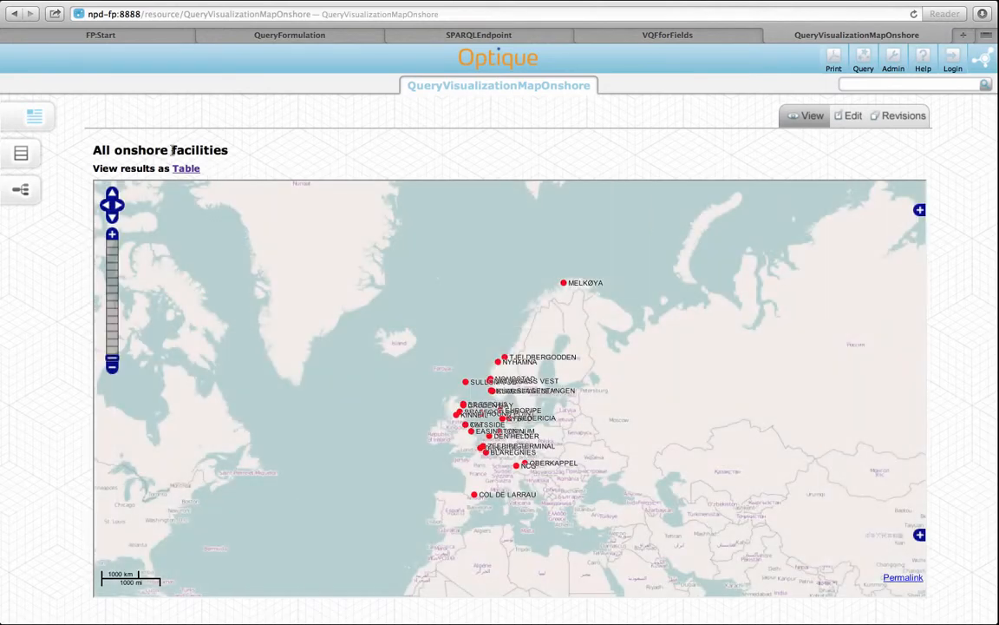
{"action": "left_click", "coordinate": [112, 235]}
{"action": "left_click", "coordinate": [112, 234]}
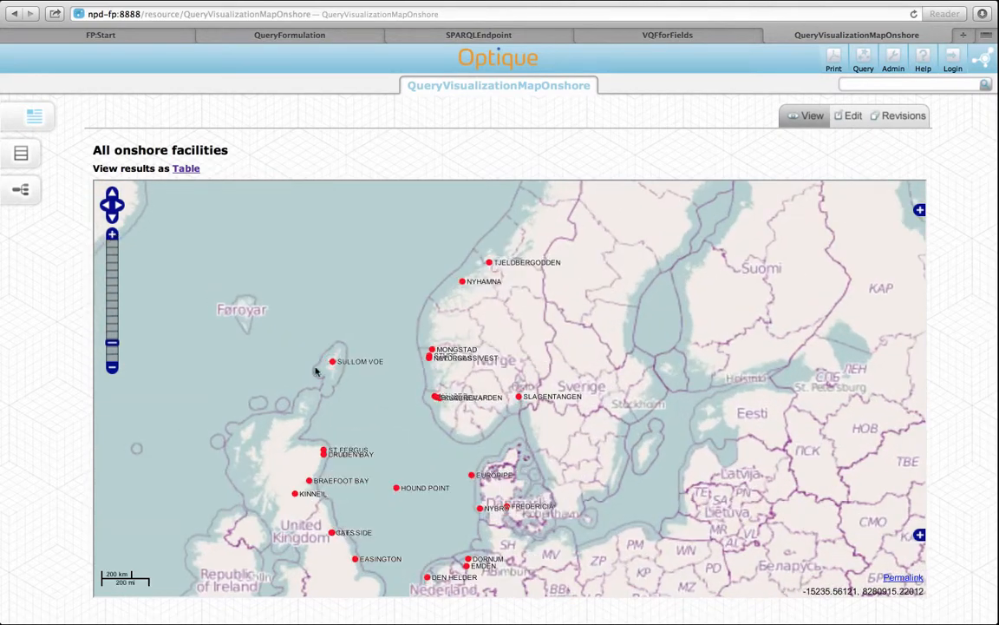
{"action": "left_click_drag", "start_coordinate": [366, 394], "coordinate": [351, 322]}
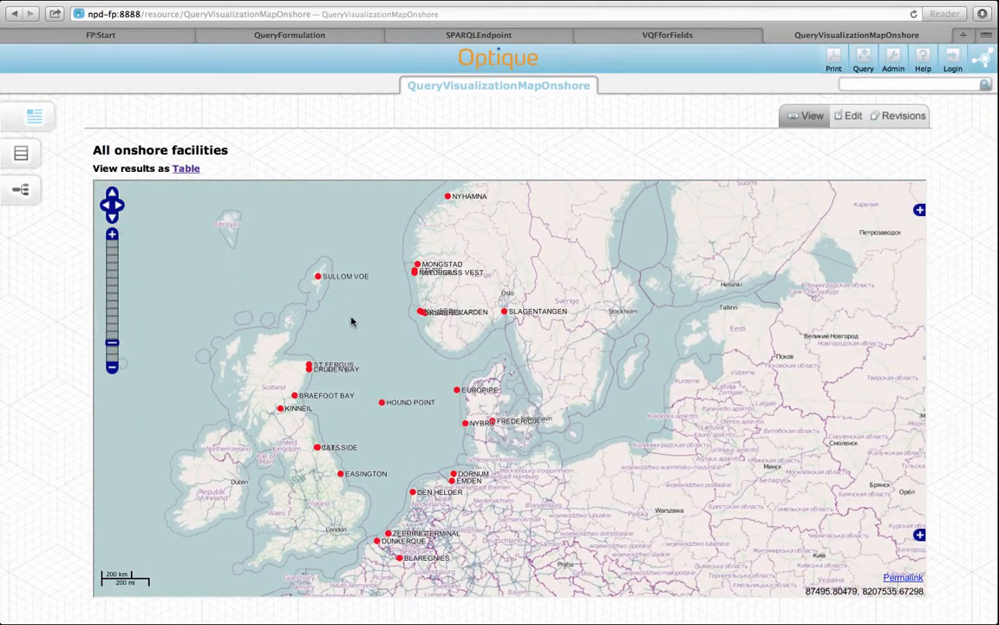
Open the All onshore facilities catalog query for editing in SPARQL and enlarge the page to read it.
{"action": "key", "text": "ctrl+Tab"}
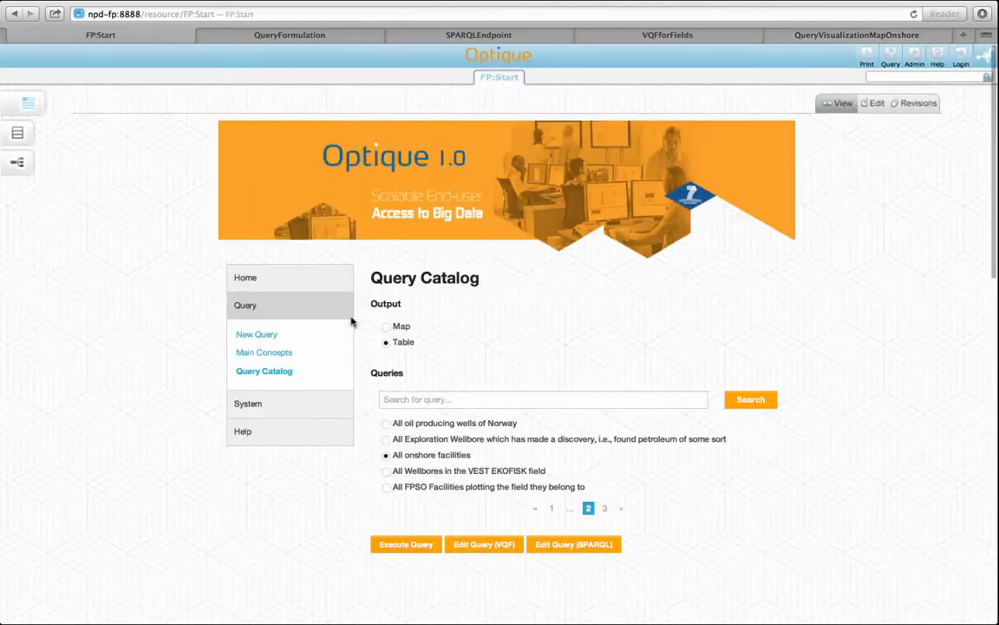
{"action": "left_click", "coordinate": [600, 544]}
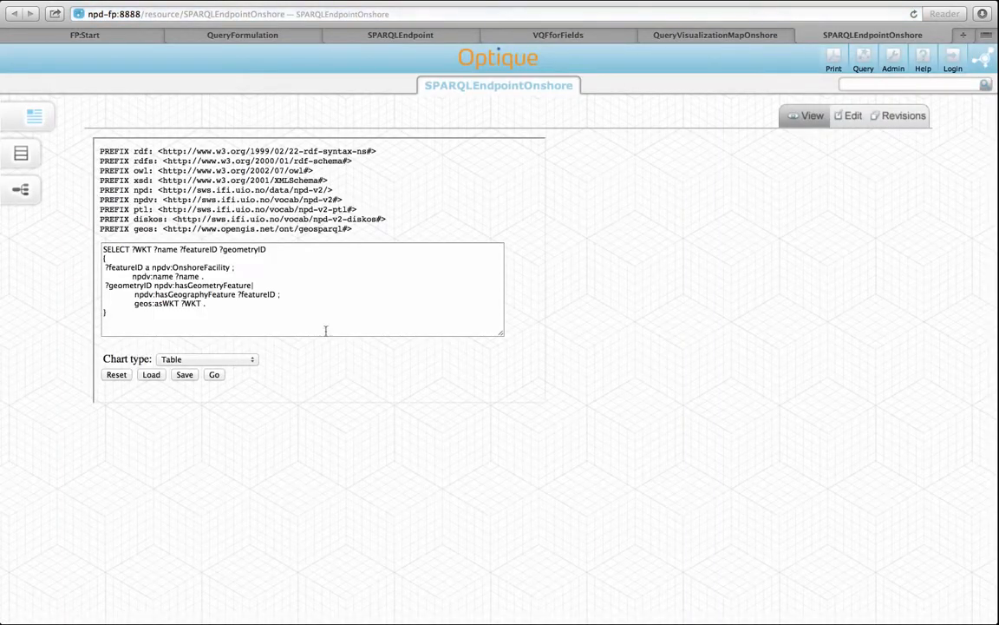
{"action": "key", "text": "super+equal"}
{"action": "key", "text": "super+equal"}
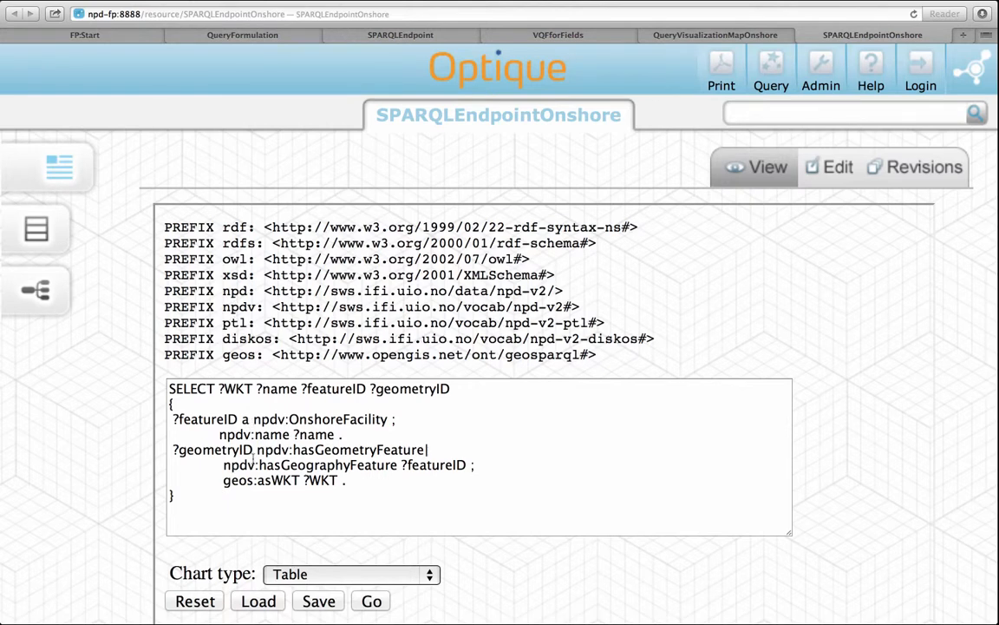
Open the catalog query All Wellbores in the VEST EKOFISK field in the visual editor and select its Wellbore node.
{"action": "key", "text": "ctrl+Tab"}
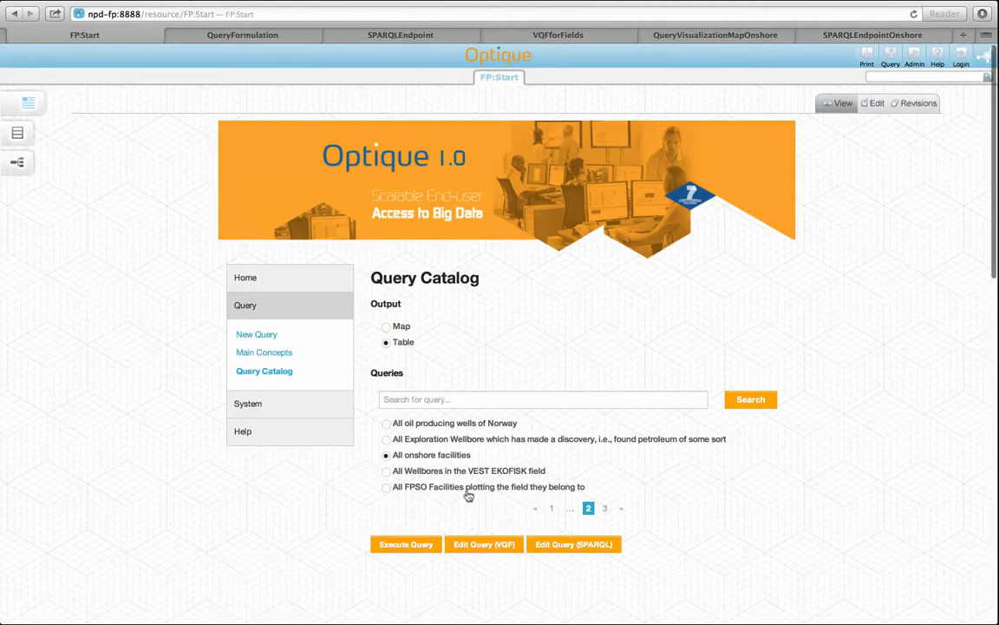
{"action": "left_click", "coordinate": [387, 471]}
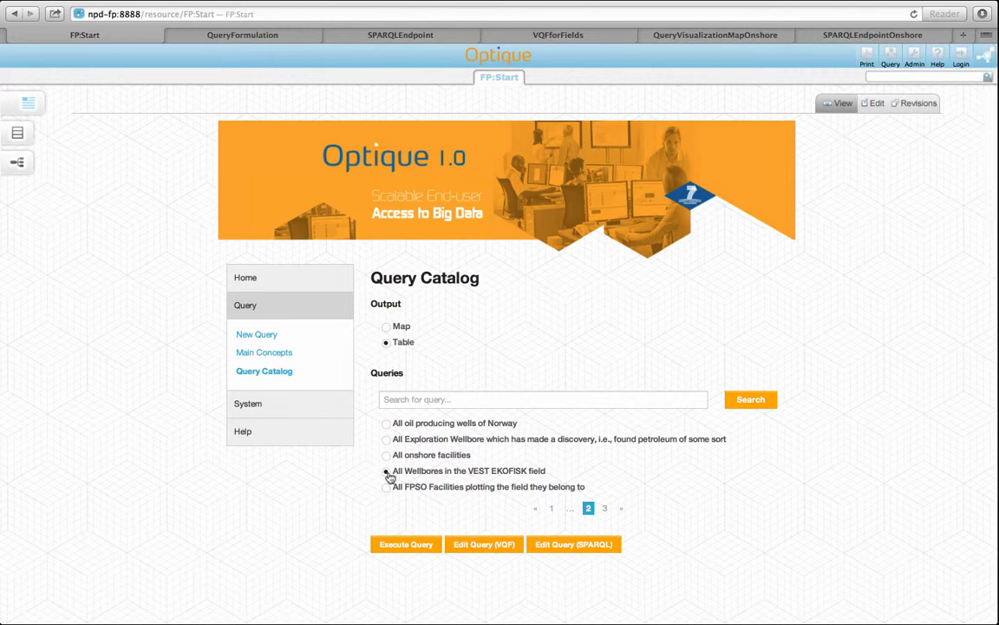
{"action": "left_click", "coordinate": [488, 544]}
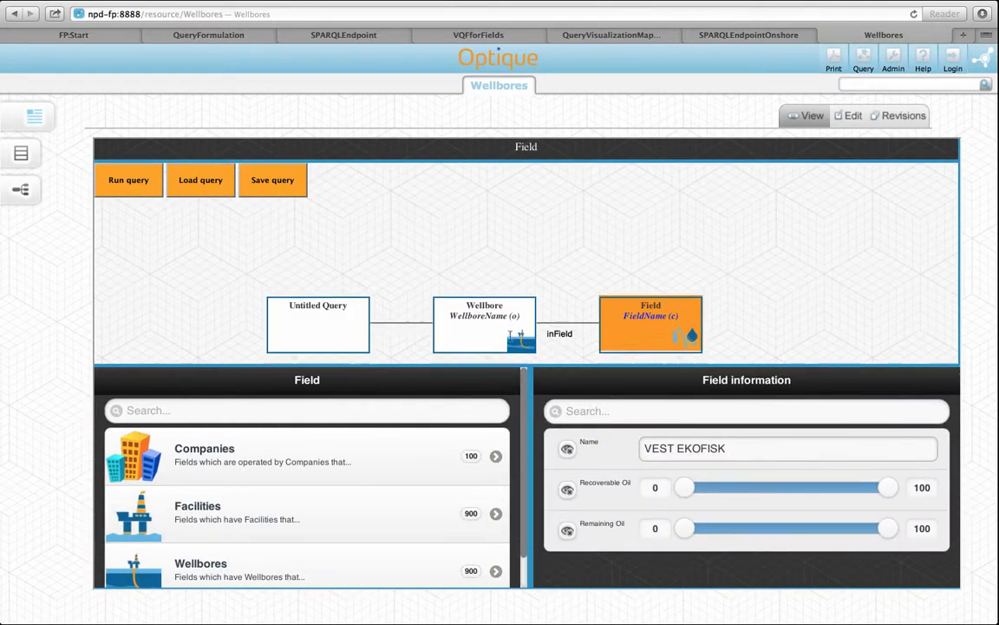
{"action": "left_click", "coordinate": [512, 312]}
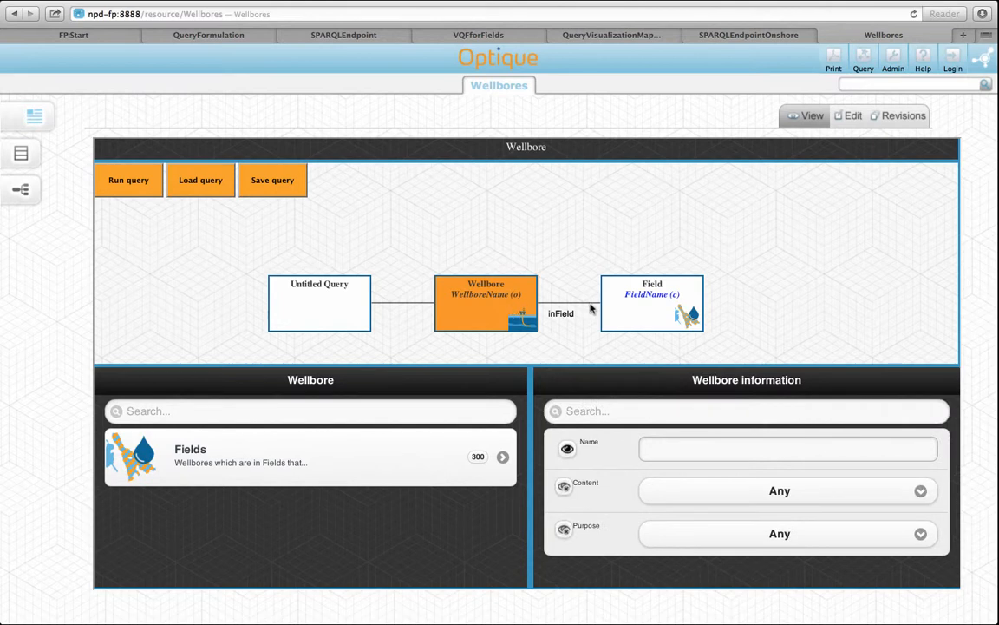
Inspect the Field node's constraints in the VEST EKOFISK visual query, and return to the Start page.
{"action": "left_click", "coordinate": [626, 308]}
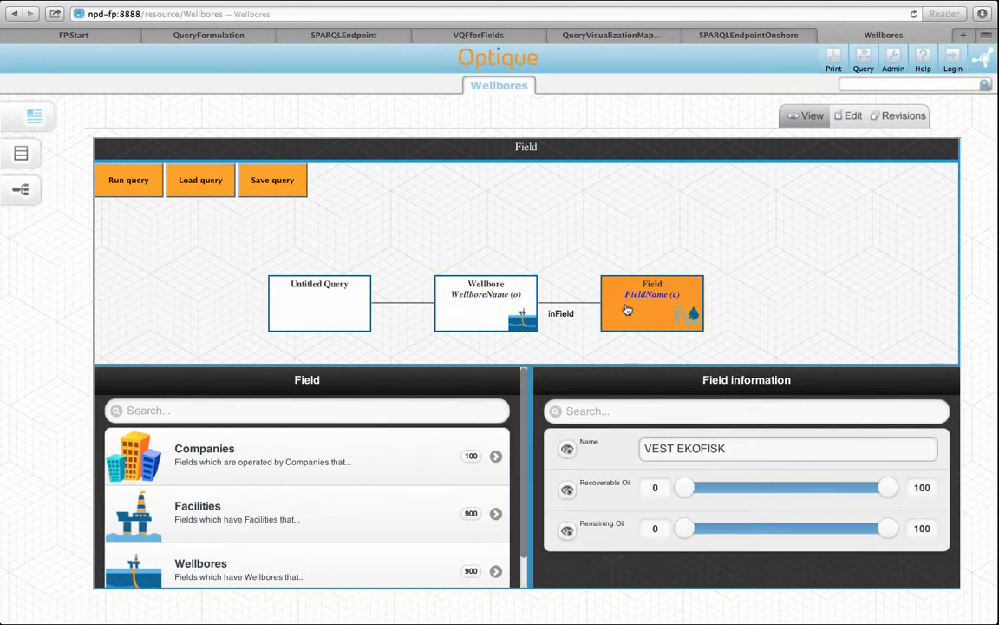
{"action": "key", "text": "ctrl+Tab"}
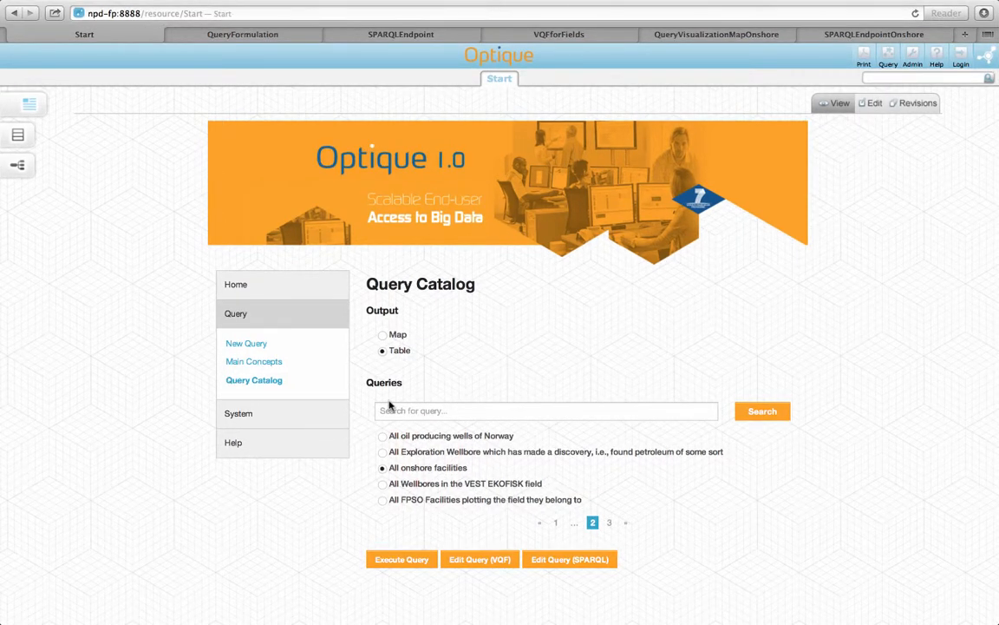
Open the System section's Installation page and read the descriptions of the Wizard and Advanced Wizard modes.
{"action": "left_click", "coordinate": [275, 417]}
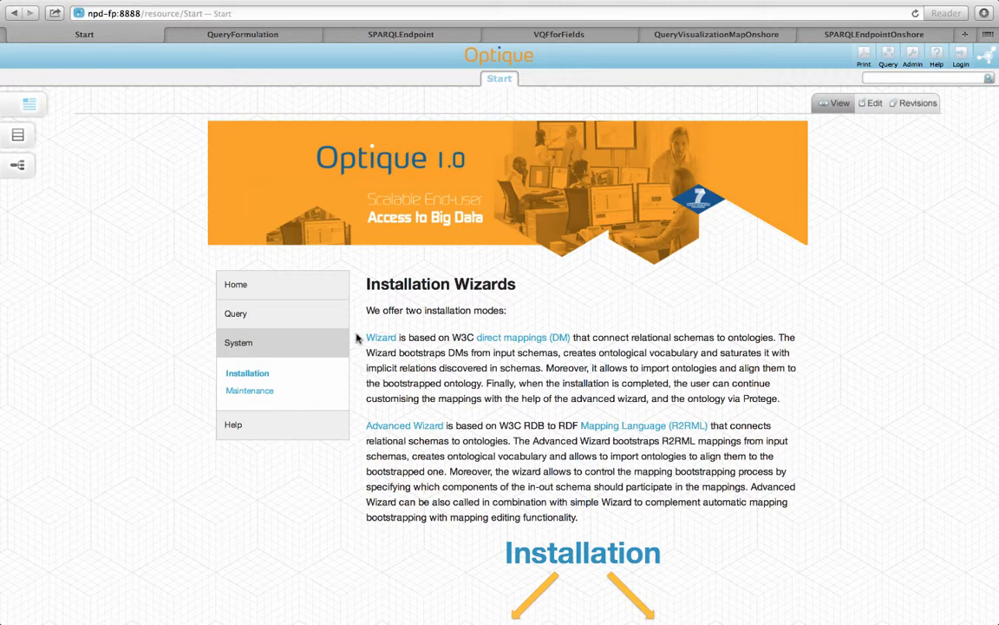
{"action": "left_click_drag", "start_coordinate": [367, 338], "coordinate": [362, 525]}
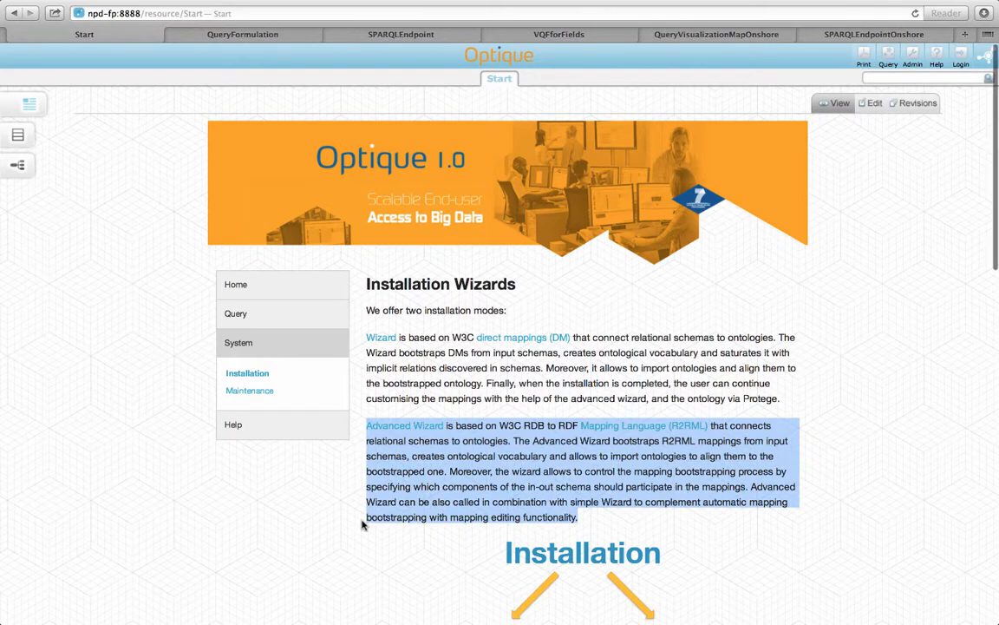
{"action": "scroll", "coordinate": [363, 525], "scroll_direction": "down", "scroll_amount": 5}
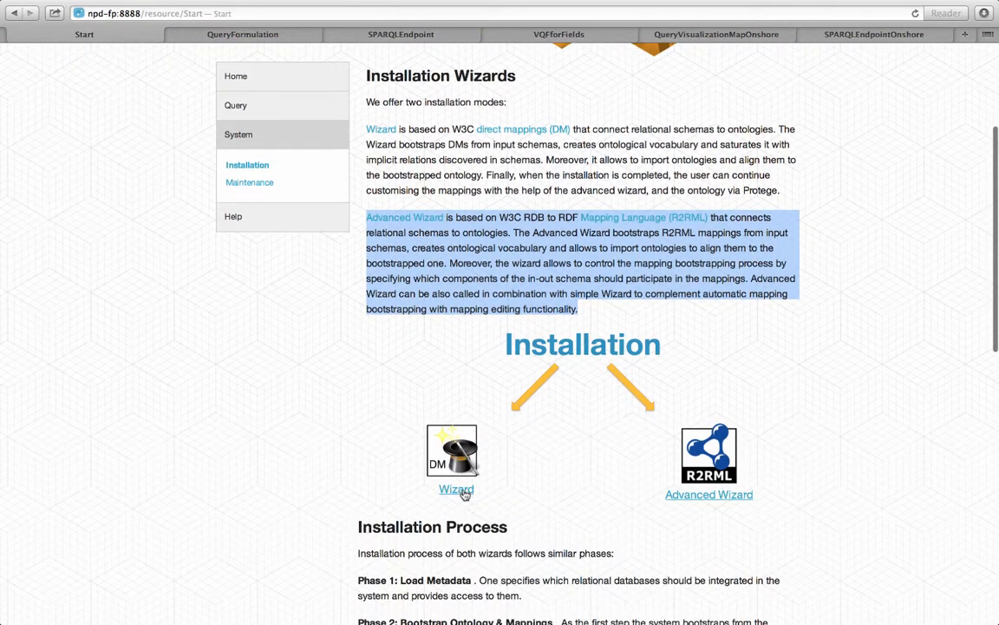
Open the direct mapping Wizard and the R2RML Advanced Wizard for viewing, and return to the Installation page.
{"action": "left_click", "coordinate": [457, 491]}
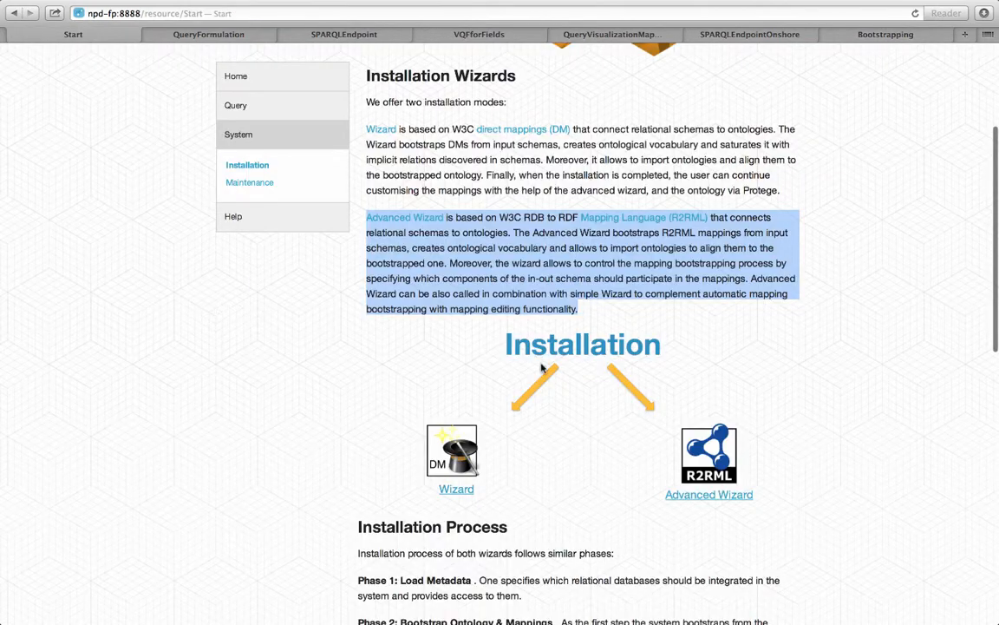
{"action": "left_click", "coordinate": [692, 501]}
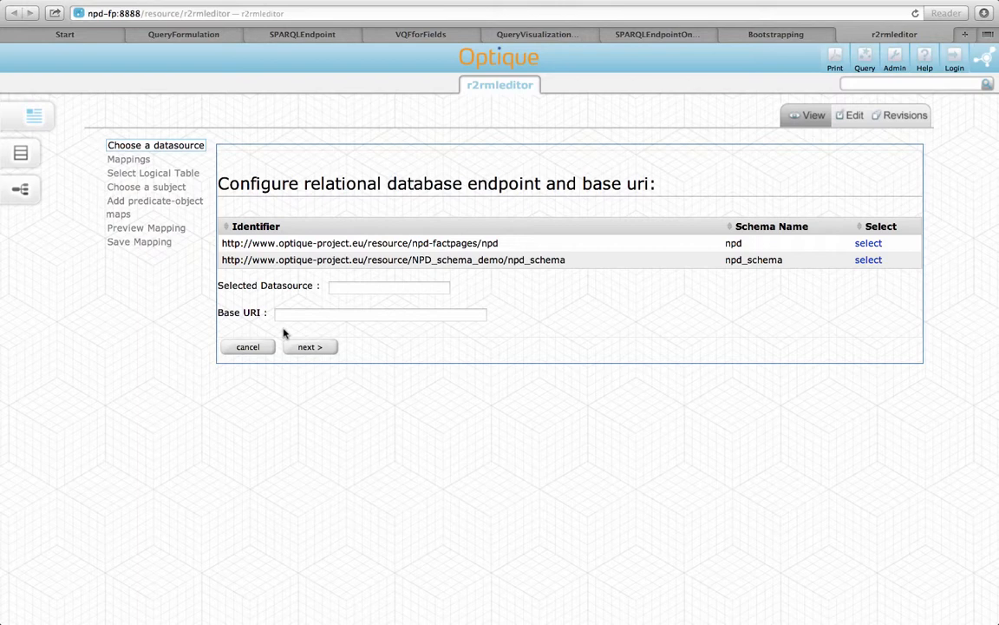
{"action": "key", "text": "ctrl+Tab"}
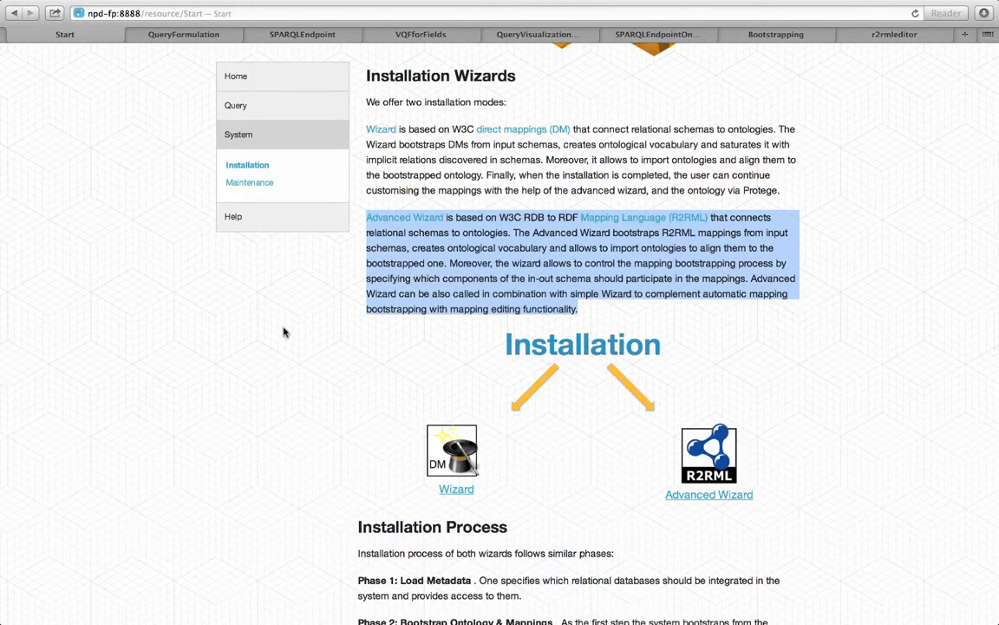
Read the four phases under Installation Process and examine the diagram that illustrates them.
{"action": "scroll", "coordinate": [282, 332], "scroll_direction": "down", "scroll_amount": 4}
{"action": "scroll", "coordinate": [283, 333], "scroll_direction": "down", "scroll_amount": 4}
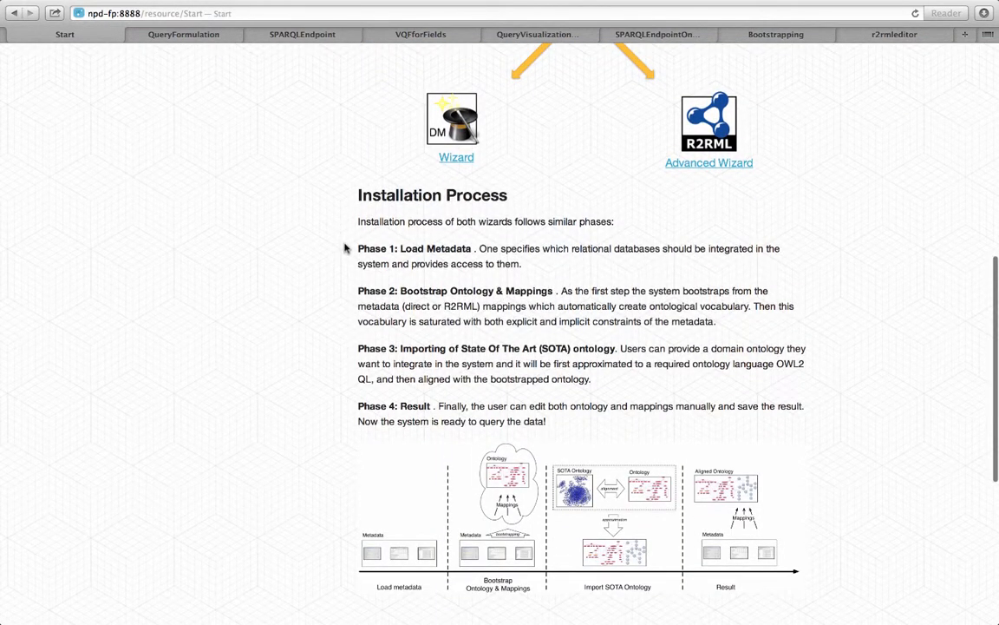
{"action": "left_click_drag", "start_coordinate": [501, 248], "coordinate": [357, 440]}
{"action": "scroll", "coordinate": [356, 440], "scroll_direction": "down", "scroll_amount": 4}
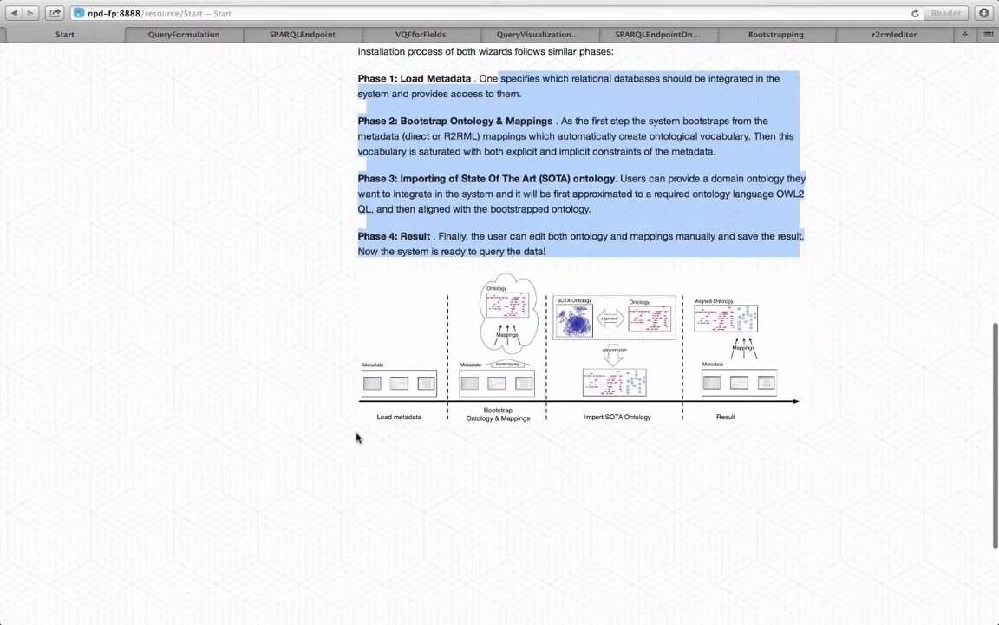
{"action": "scroll", "coordinate": [402, 395], "scroll_direction": "up", "scroll_amount": 15}
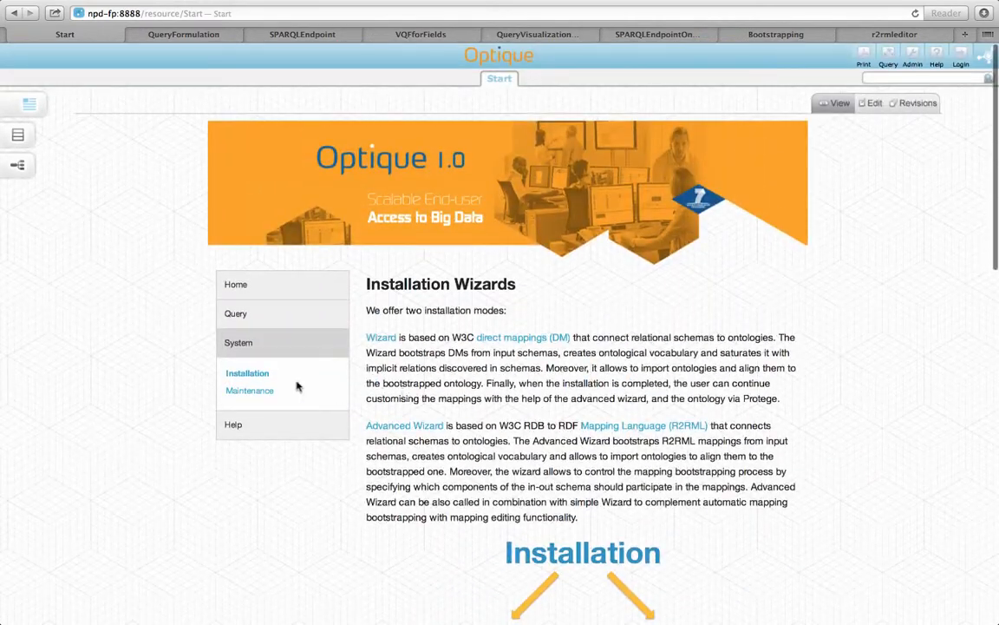
Open the system's Maintenance page and read its options for mappings, ontologies and new data sources.
{"action": "left_click", "coordinate": [287, 394]}
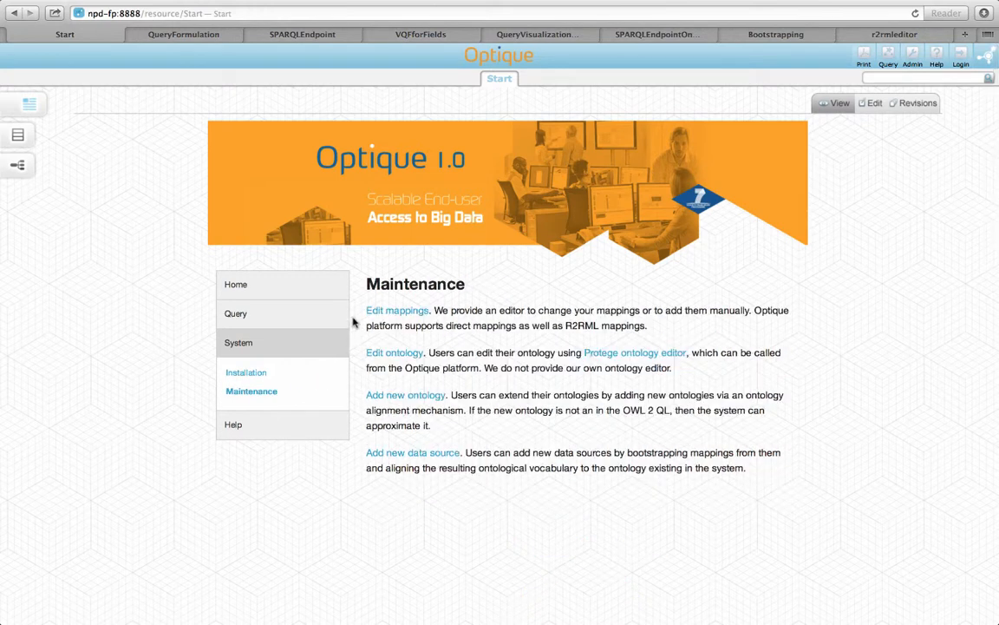
{"action": "left_click_drag", "start_coordinate": [328, 268], "coordinate": [360, 492]}
{"action": "triple_click", "coordinate": [366, 456]}
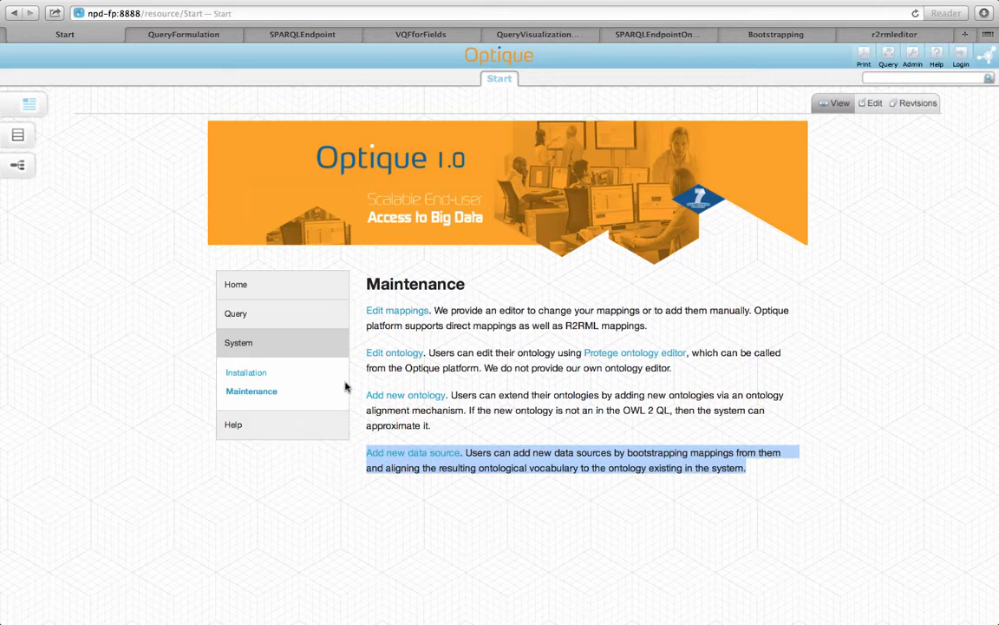
Open the Help page and look through the contacts for each system module down to Project Coordination.
{"action": "left_click", "coordinate": [254, 422]}
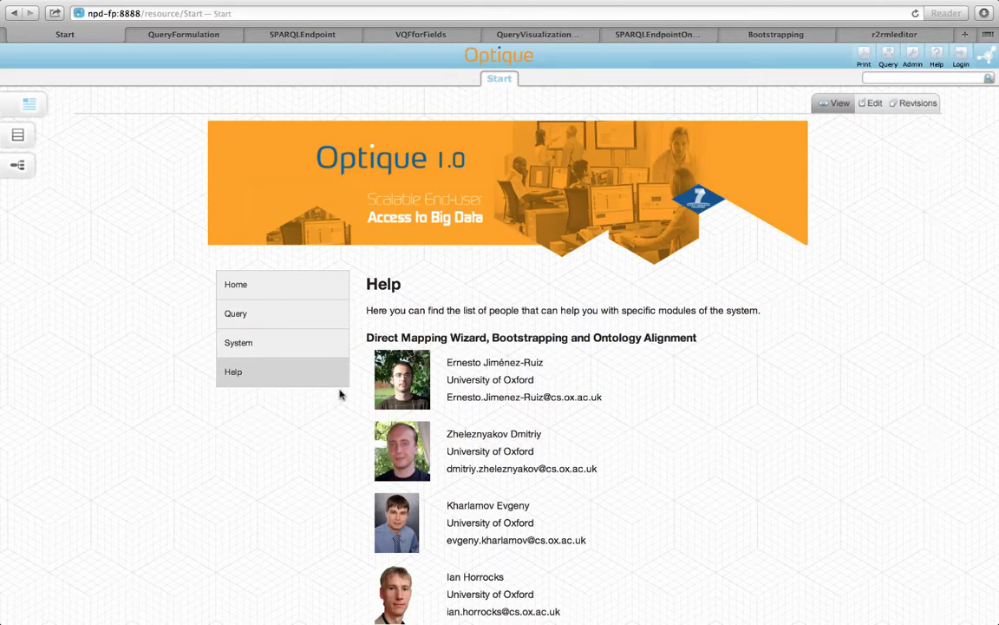
{"action": "scroll", "coordinate": [330, 397], "scroll_direction": "down", "scroll_amount": 5}
{"action": "scroll", "coordinate": [339, 395], "scroll_direction": "down", "scroll_amount": 15}
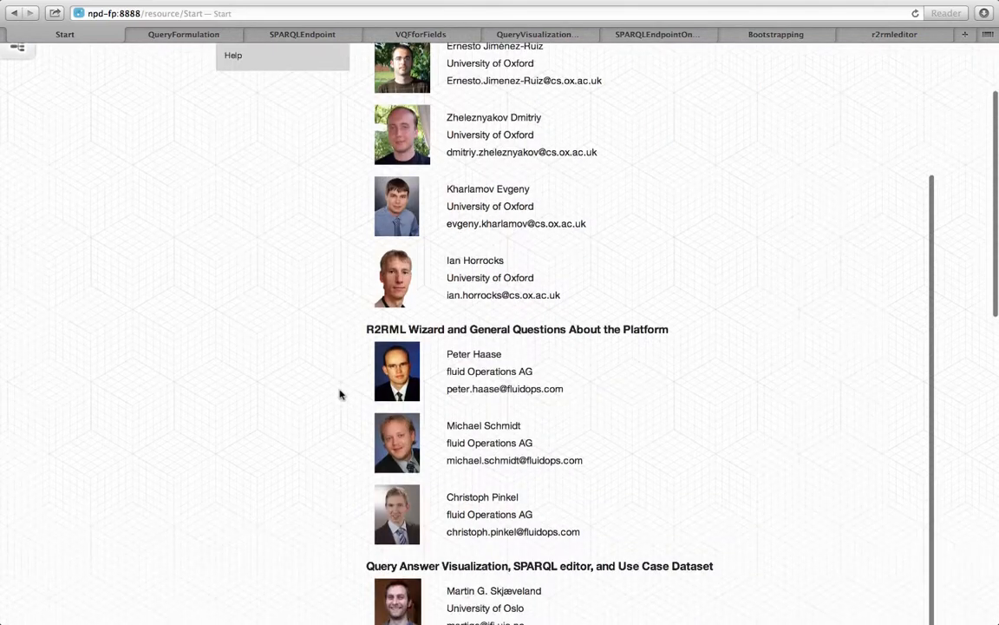
{"action": "scroll", "coordinate": [340, 395], "scroll_direction": "down", "scroll_amount": 6}
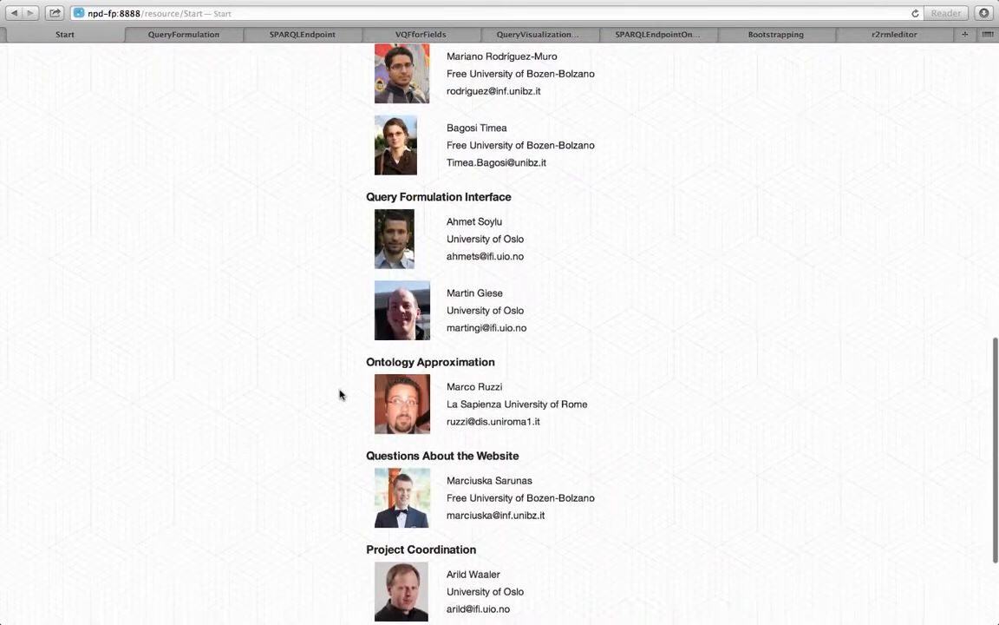